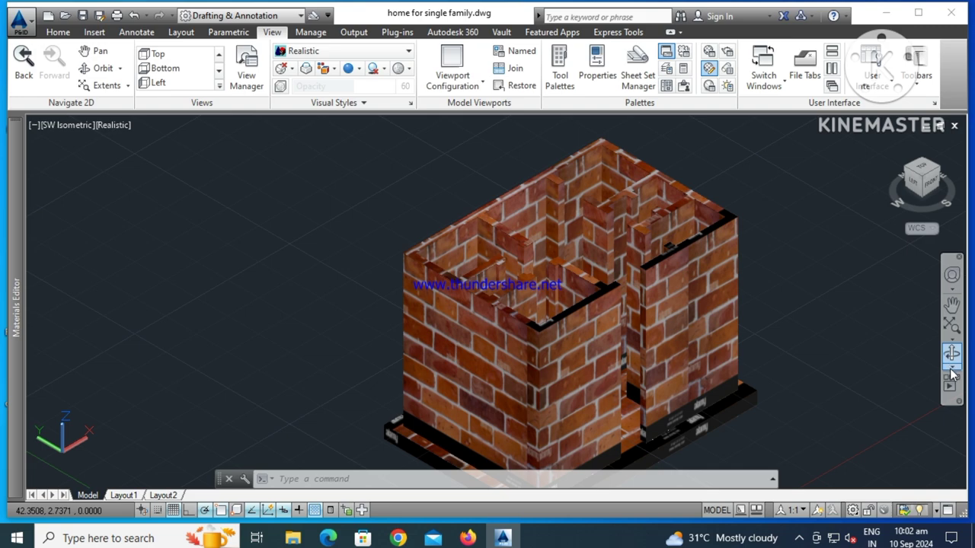
Step: Switch to Free Orbit and rotate the brick house until it swings out of view
left_click(951, 368)
left_click(887, 396)
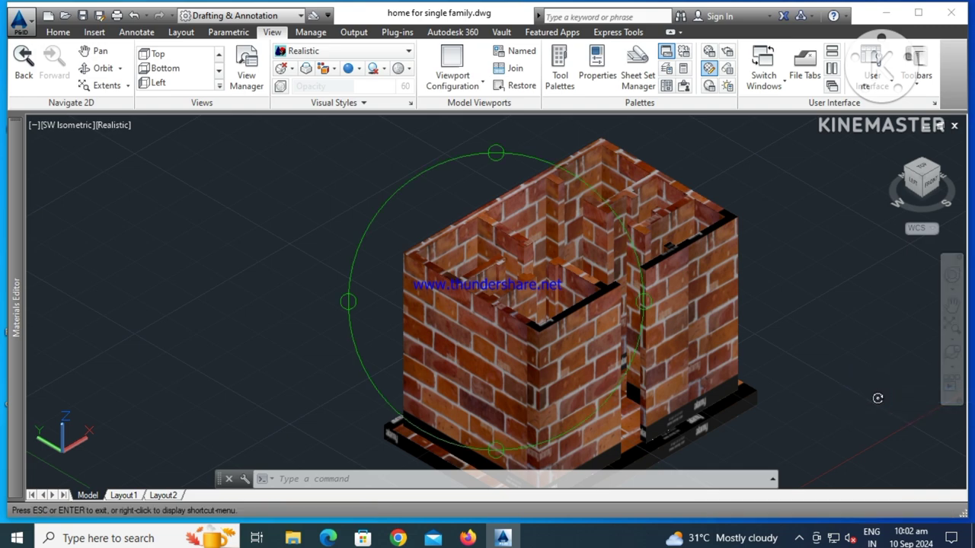
mouse_move(643, 346)
left_mouse_down()
mouse_move(506, 353)
mouse_move(572, 341)
mouse_move(585, 308)
mouse_move(558, 370)
mouse_move(561, 342)
mouse_move(537, 379)
left_mouse_up()
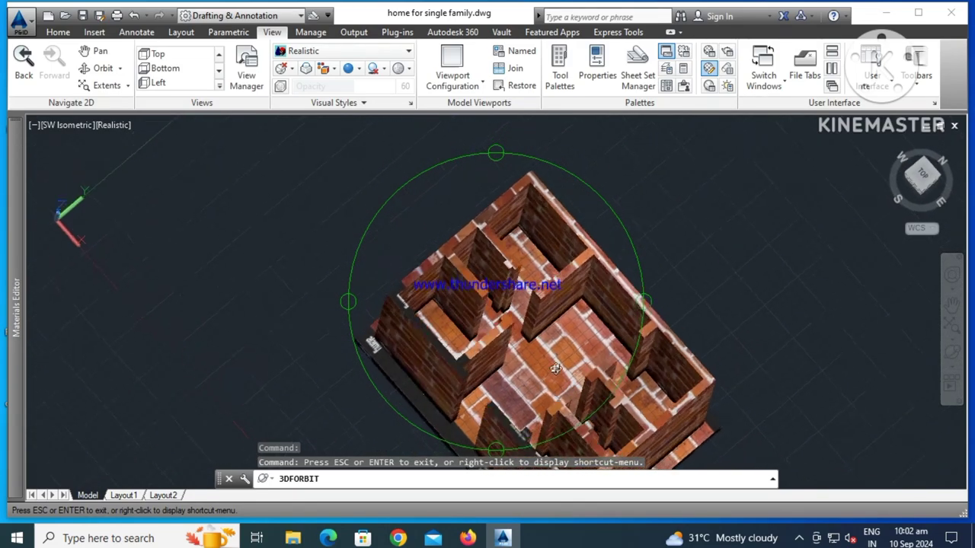
left_click_drag(555, 369, 575, 309)
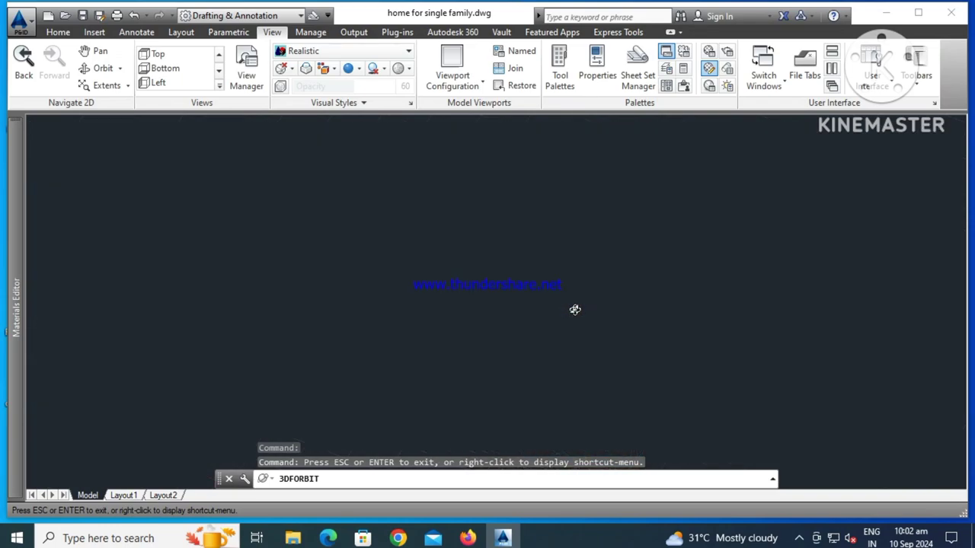
Step: Zoom the house back into view and orbit to look down on it and its tall walls
scroll(575, 309, "up", 3)
scroll(575, 310, "up", 3)
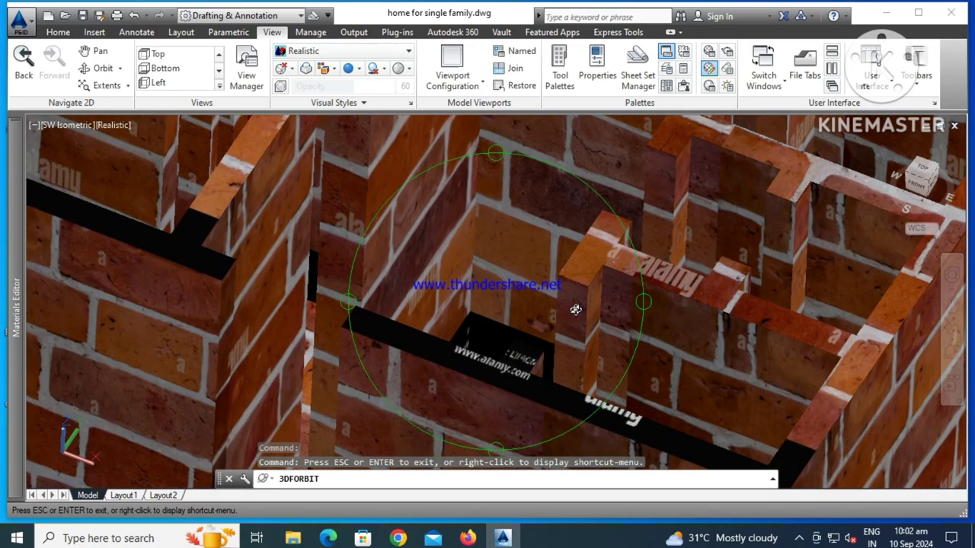
scroll(575, 309, "up", 2)
scroll(575, 308, "down", 3)
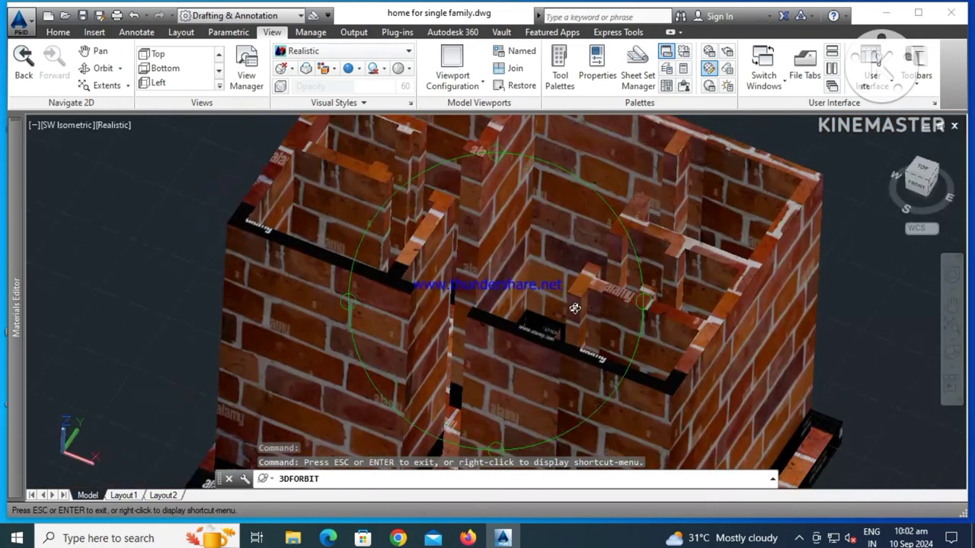
mouse_move(566, 265)
left_mouse_down()
mouse_move(542, 373)
mouse_move(585, 342)
mouse_move(629, 283)
left_mouse_up()
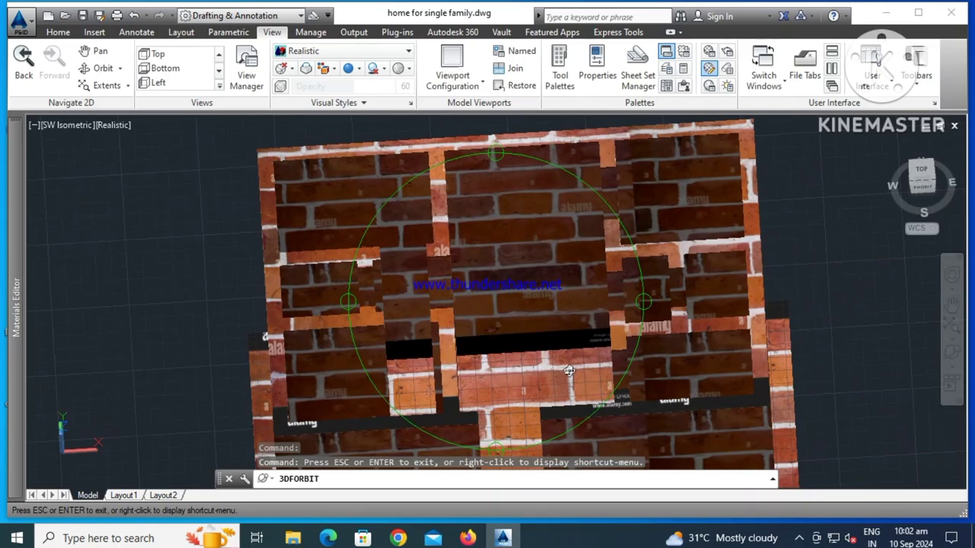
mouse_move(569, 370)
left_mouse_down()
mouse_move(540, 351)
mouse_move(600, 311)
mouse_move(613, 253)
left_mouse_up()
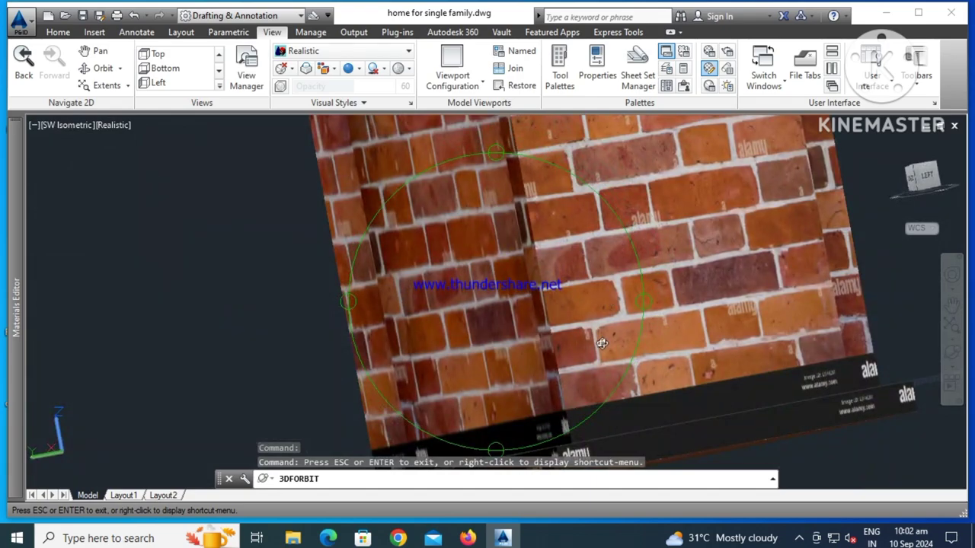
Step: Orbit around the brick walls to see their tops, inner walls, corner and the rooms
mouse_move(601, 344)
left_mouse_down()
mouse_move(596, 381)
mouse_move(576, 391)
left_mouse_up()
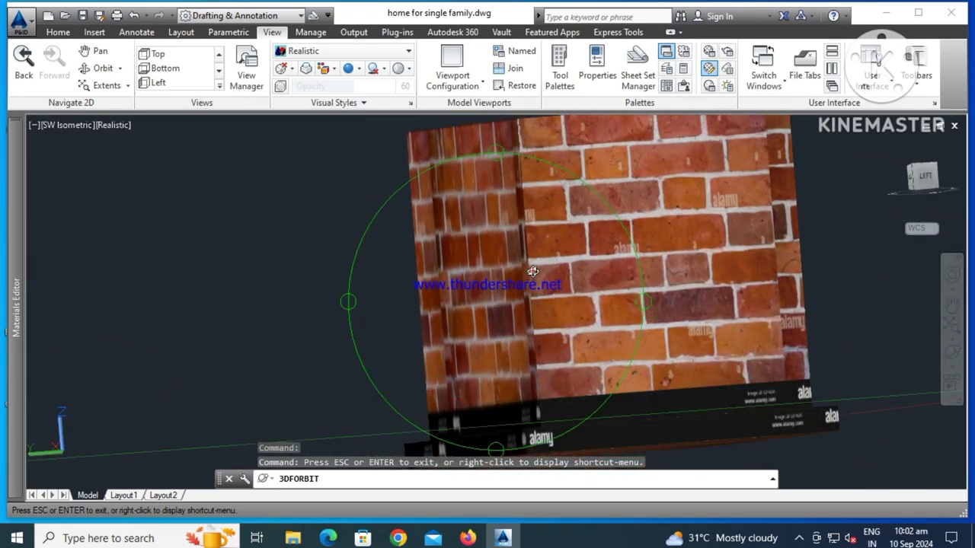
left_click_drag(532, 272, 517, 273)
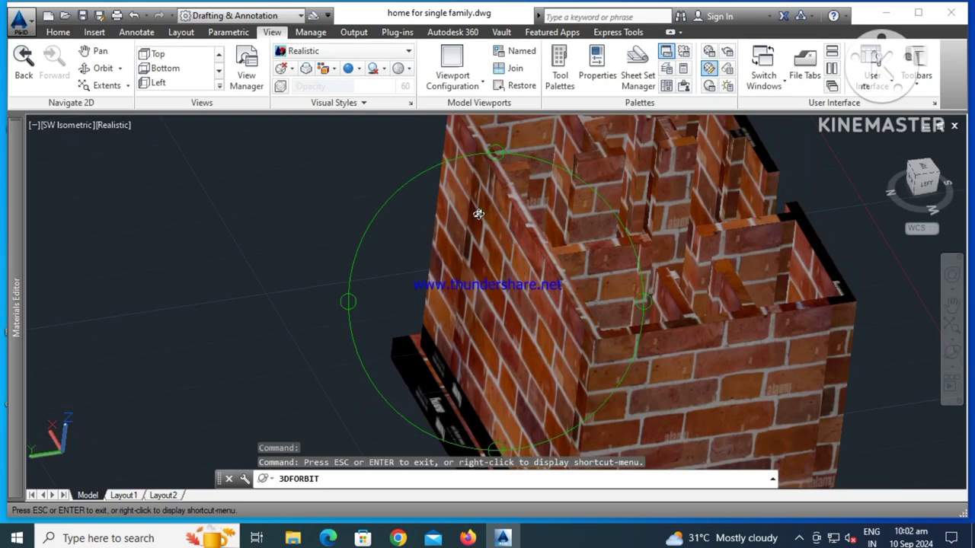
mouse_move(478, 214)
left_mouse_down()
mouse_move(435, 218)
mouse_move(430, 251)
left_mouse_up()
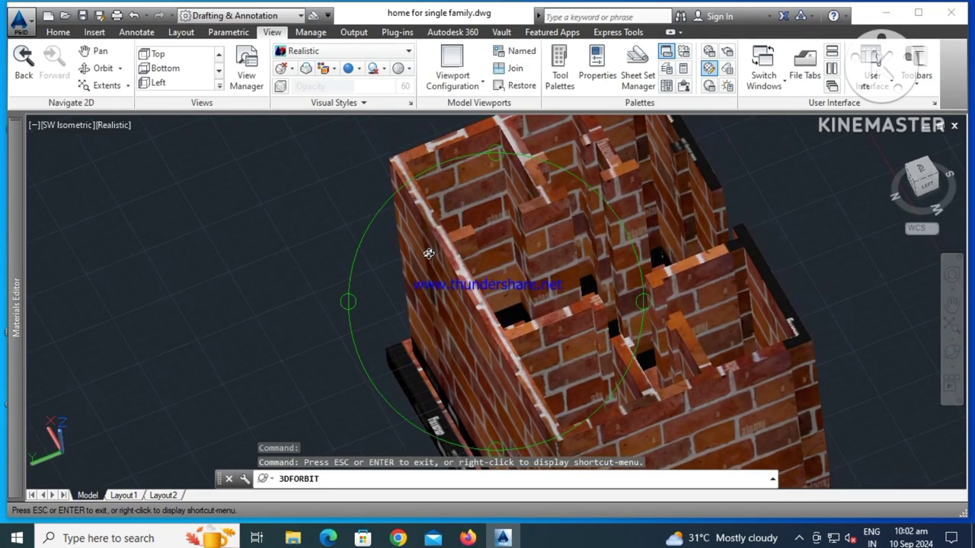
left_click_drag(512, 370, 454, 338)
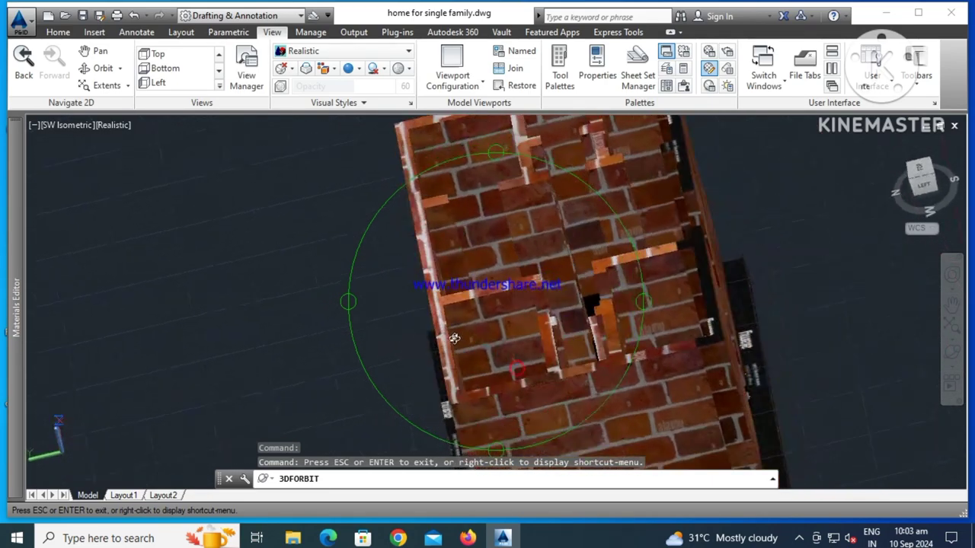
mouse_move(528, 359)
left_mouse_down()
mouse_move(580, 384)
mouse_move(590, 300)
mouse_move(561, 357)
mouse_move(533, 326)
mouse_move(524, 340)
mouse_move(505, 335)
left_mouse_up()
left_click_drag(554, 358, 677, 342)
left_click_drag(644, 308, 603, 274)
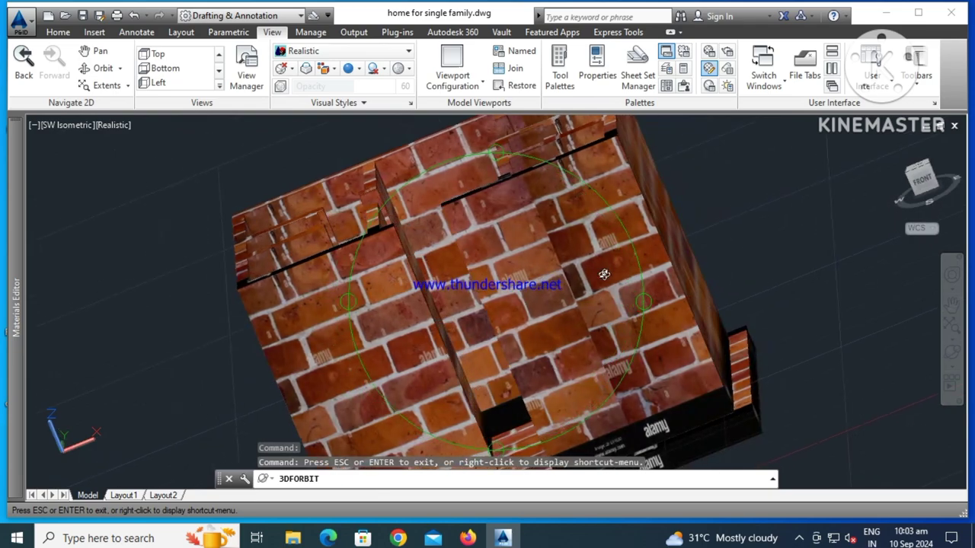
mouse_move(552, 184)
left_mouse_down()
mouse_move(598, 257)
mouse_move(581, 206)
mouse_move(557, 273)
left_mouse_up()
Step: Zoom close into the house's rooms and orbit to a new angle
scroll(560, 278, "up", 2)
scroll(564, 290, "up", 2)
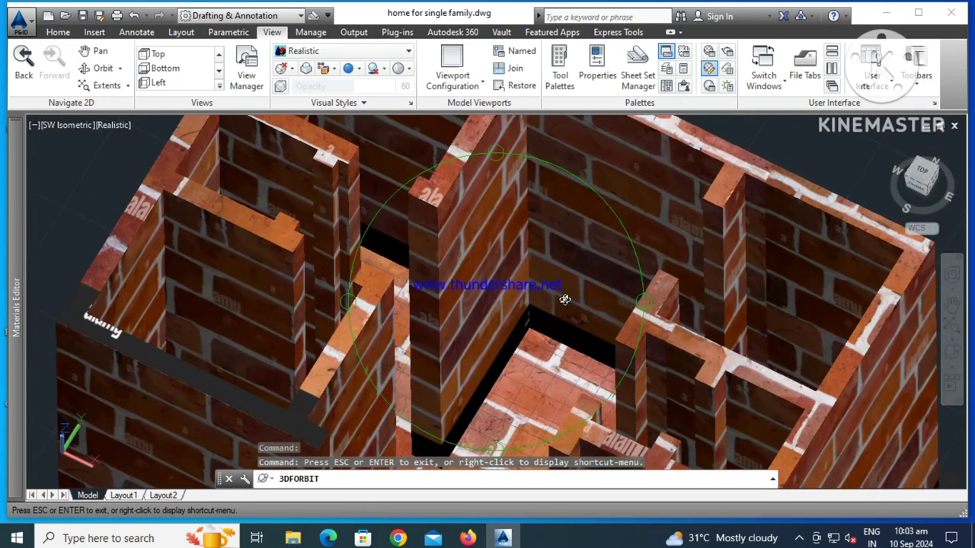
scroll(566, 300, "up", 2)
scroll(566, 299, "down", 3)
mouse_move(566, 299)
left_mouse_down()
mouse_move(575, 335)
mouse_move(560, 350)
mouse_move(516, 318)
mouse_move(539, 196)
mouse_move(493, 253)
mouse_move(482, 289)
mouse_move(494, 221)
mouse_move(522, 325)
mouse_move(496, 262)
mouse_move(523, 327)
mouse_move(490, 361)
mouse_move(516, 331)
mouse_move(517, 346)
mouse_move(535, 336)
left_mouse_up()
scroll(580, 368, "up", 3)
Step: Orbit through face-on, side and top views until looking down into the rooms
left_click_drag(454, 256, 509, 209)
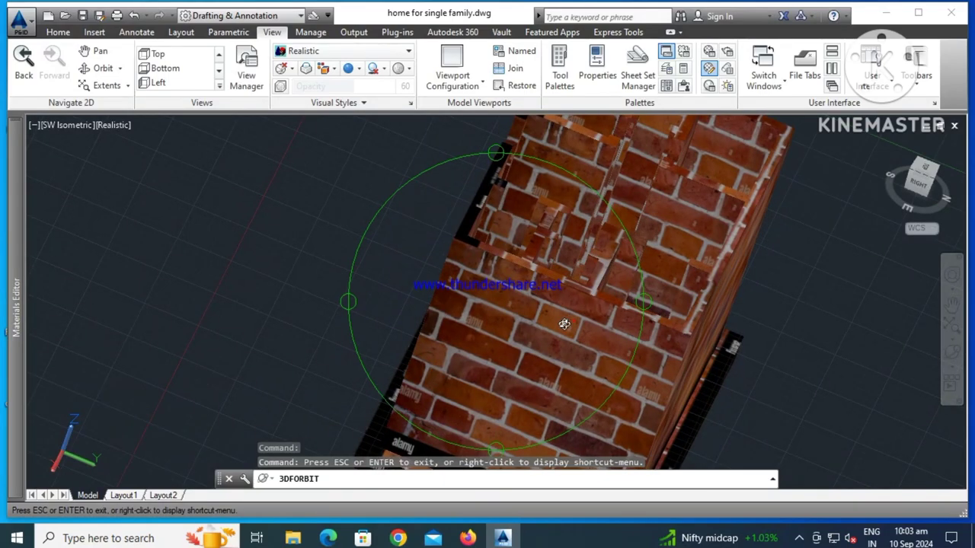
mouse_move(564, 325)
left_mouse_down()
mouse_move(474, 262)
mouse_move(545, 351)
left_mouse_up()
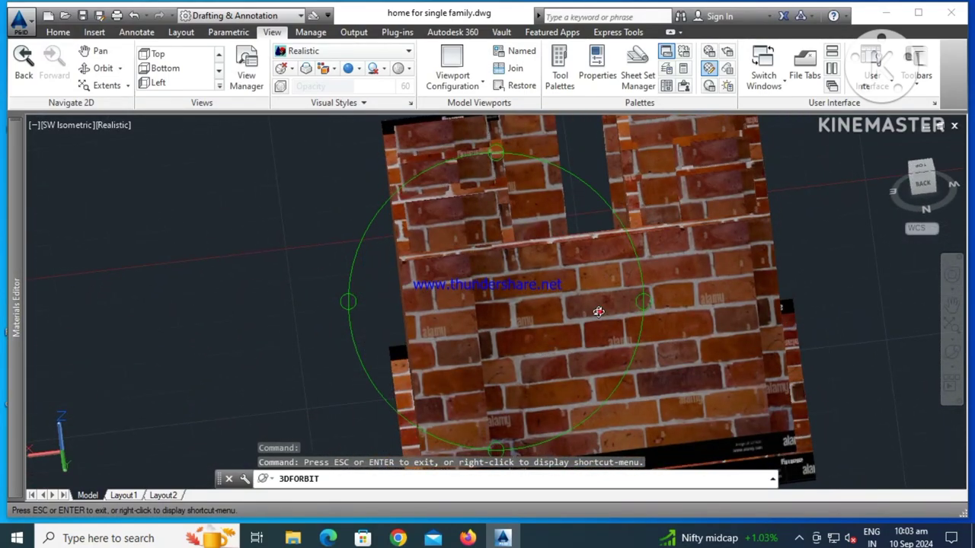
mouse_move(598, 312)
left_mouse_down()
mouse_move(533, 355)
mouse_move(566, 377)
mouse_move(541, 230)
left_mouse_up()
mouse_move(598, 404)
left_mouse_down()
mouse_move(553, 420)
mouse_move(484, 315)
left_mouse_up()
left_click_drag(583, 360, 505, 383)
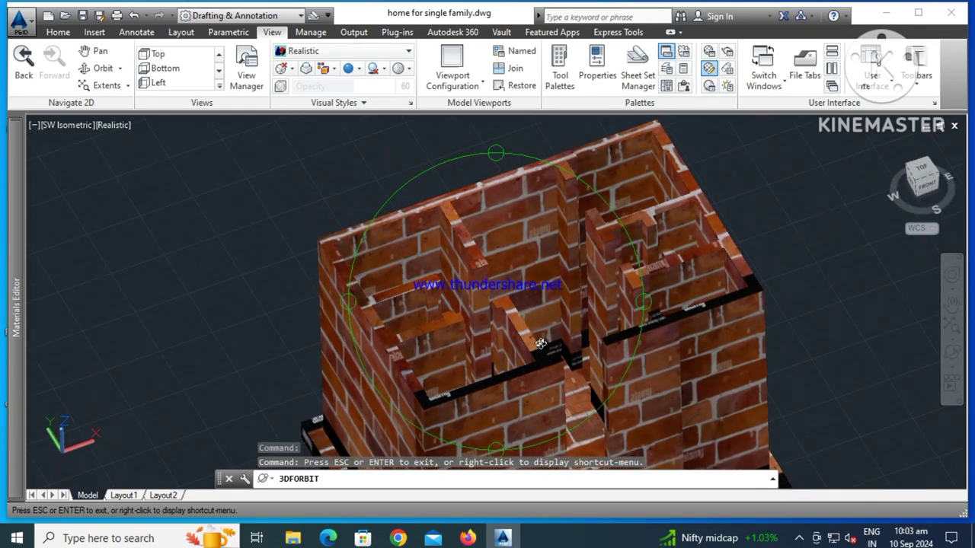
Step: Zoom in on a brick wall, then orbit to a straight front view with the doorway steps
left_click_drag(540, 344, 540, 335)
scroll(541, 331, "up", 2)
scroll(541, 326, "up", 3)
scroll(542, 320, "up", 3)
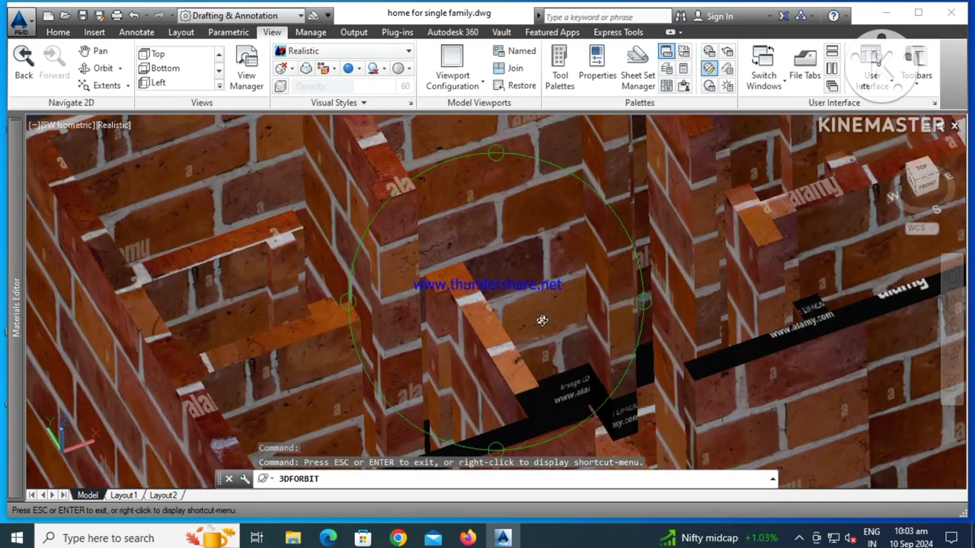
left_click_drag(584, 362, 628, 250)
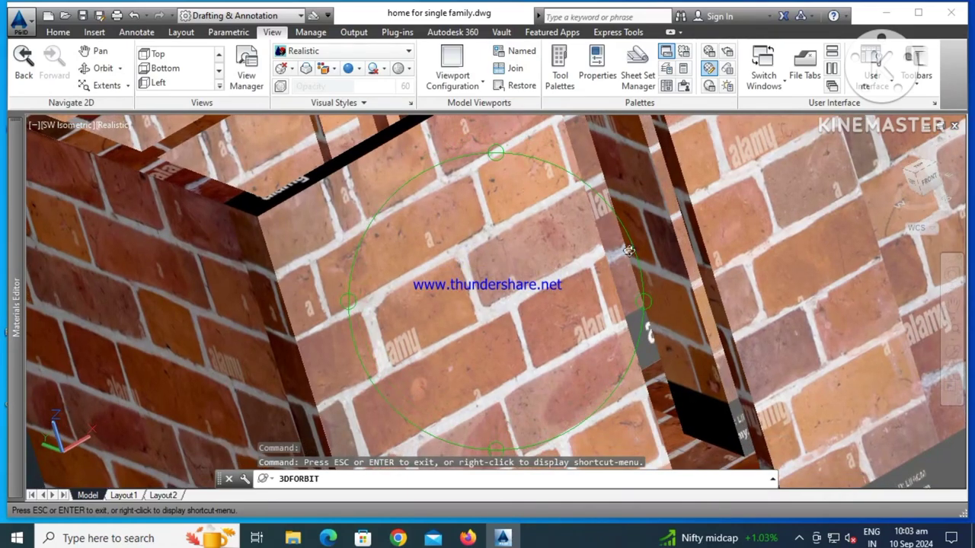
mouse_move(363, 237)
left_mouse_down()
mouse_move(557, 293)
mouse_move(602, 296)
mouse_move(599, 352)
mouse_move(605, 285)
left_mouse_up()
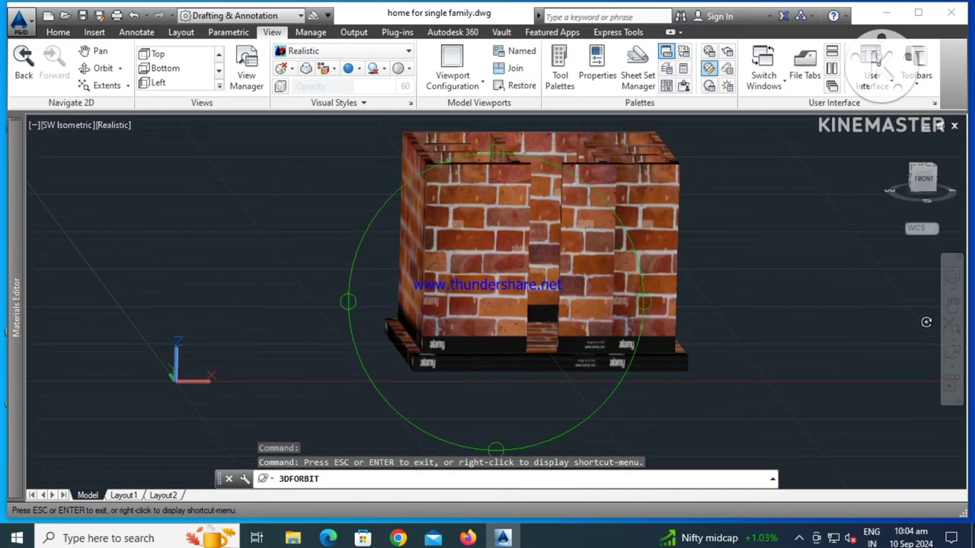
Step: Pan the house lower in the view, then exit the pan
left_click(951, 305)
left_click_drag(563, 246, 546, 320)
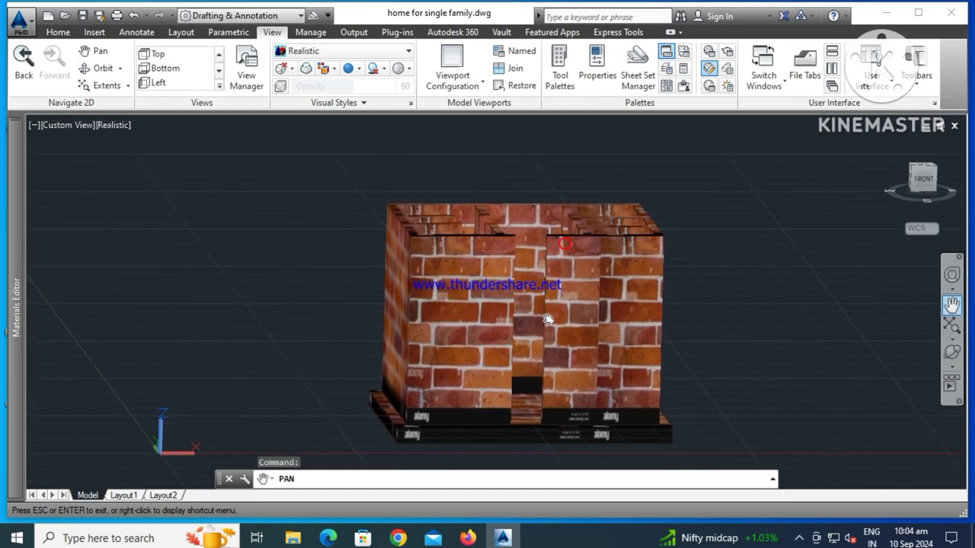
right_click(783, 225)
left_click(788, 237)
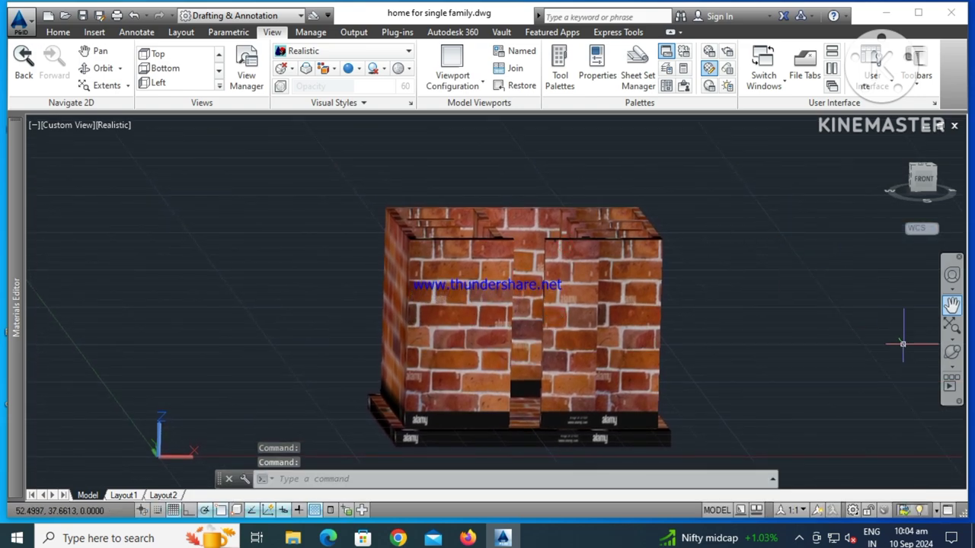
Step: Start Continuous Orbit so the house keeps turning and tilts to show its top
left_click(952, 387)
left_click(884, 411)
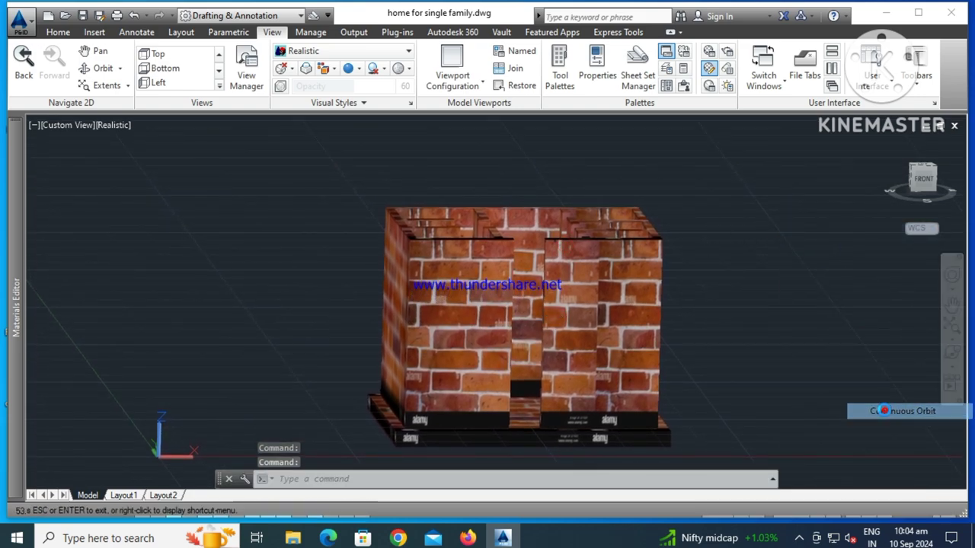
left_click_drag(570, 341, 562, 350)
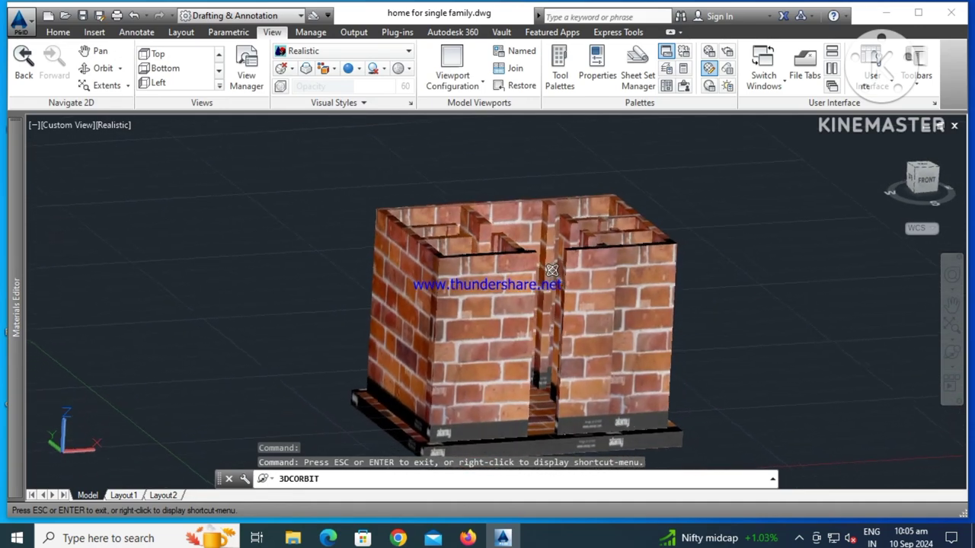
Step: Set the house spinning continuously, tumbling to face front with its top showing
mouse_move(551, 269)
left_mouse_down()
mouse_move(530, 300)
mouse_move(560, 373)
left_mouse_up()
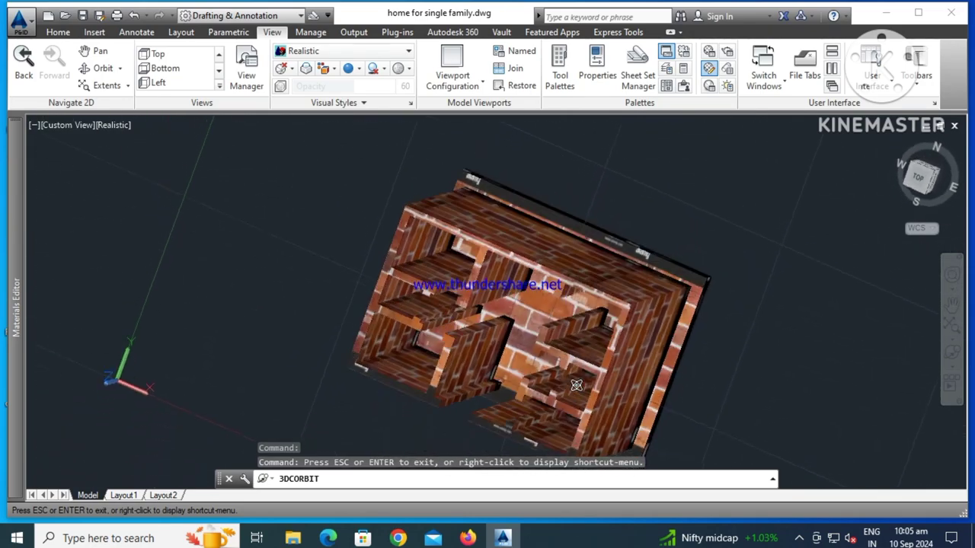